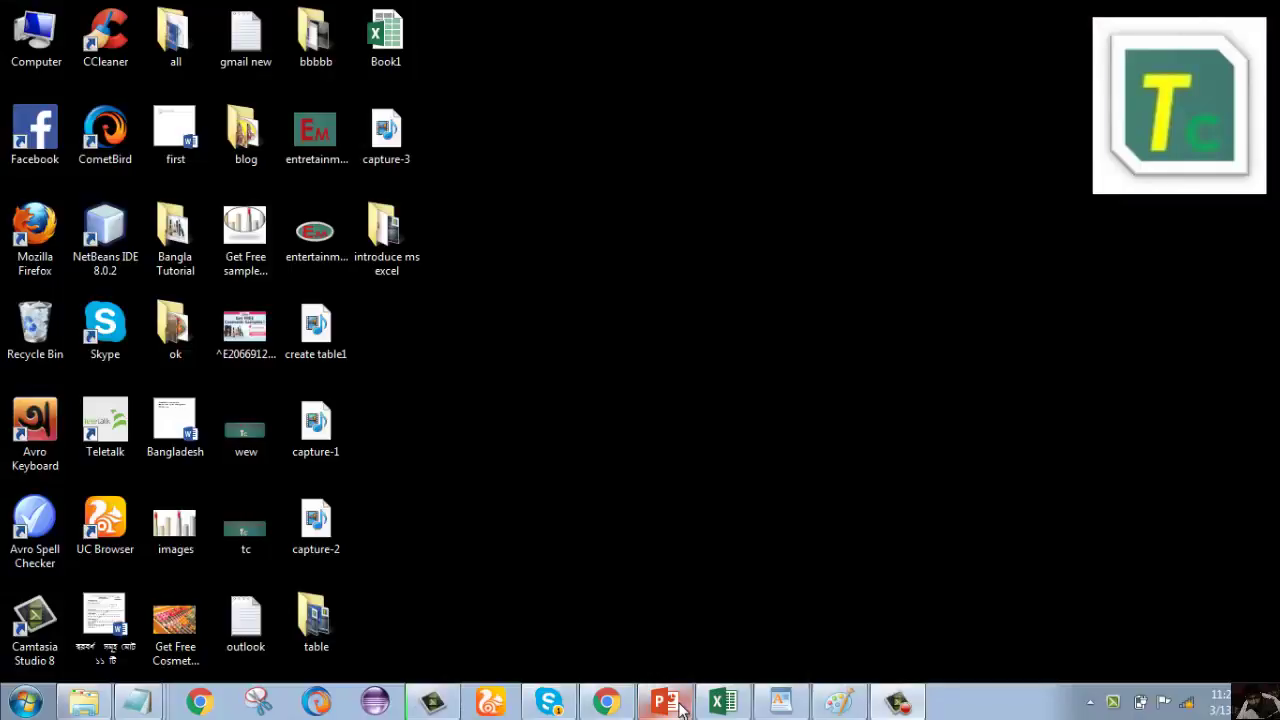
# Step: Restore the 'Welcome Learning World' presentation window, showing slide 3 with the 'EXCEL PAGE' arrow
pyautogui.moveTo(677, 705)
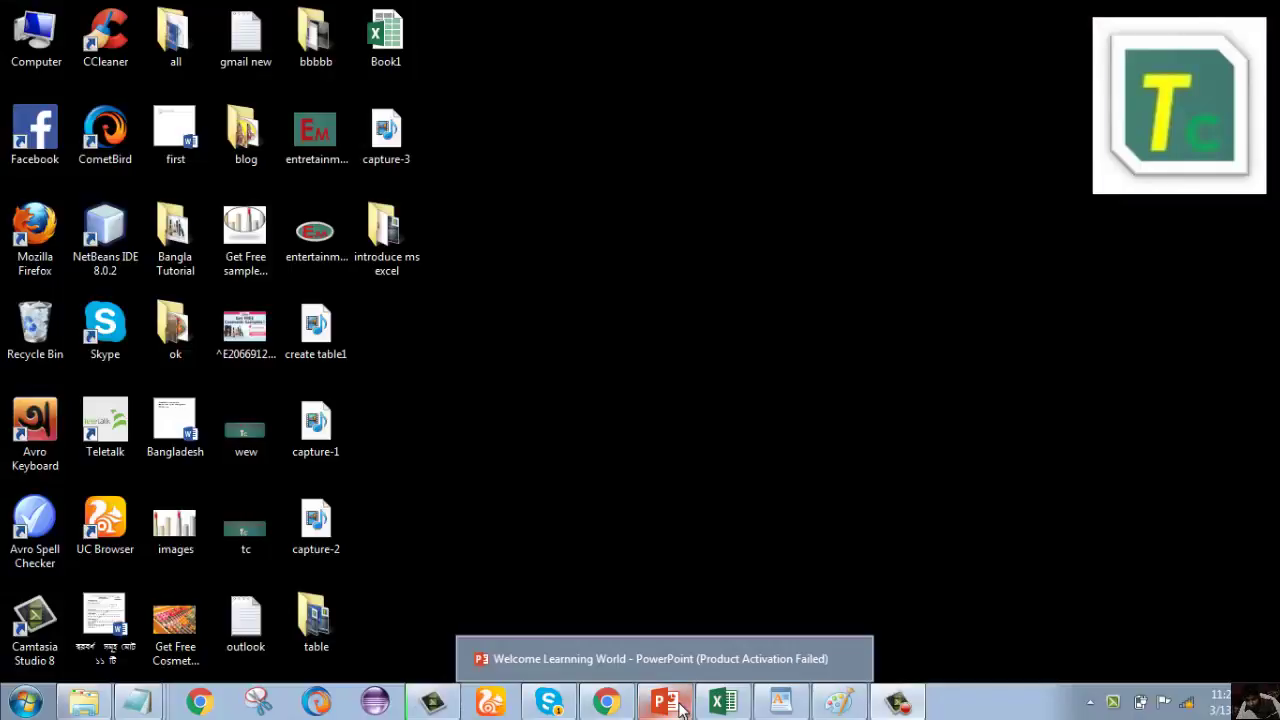
pyautogui.click(677, 705)
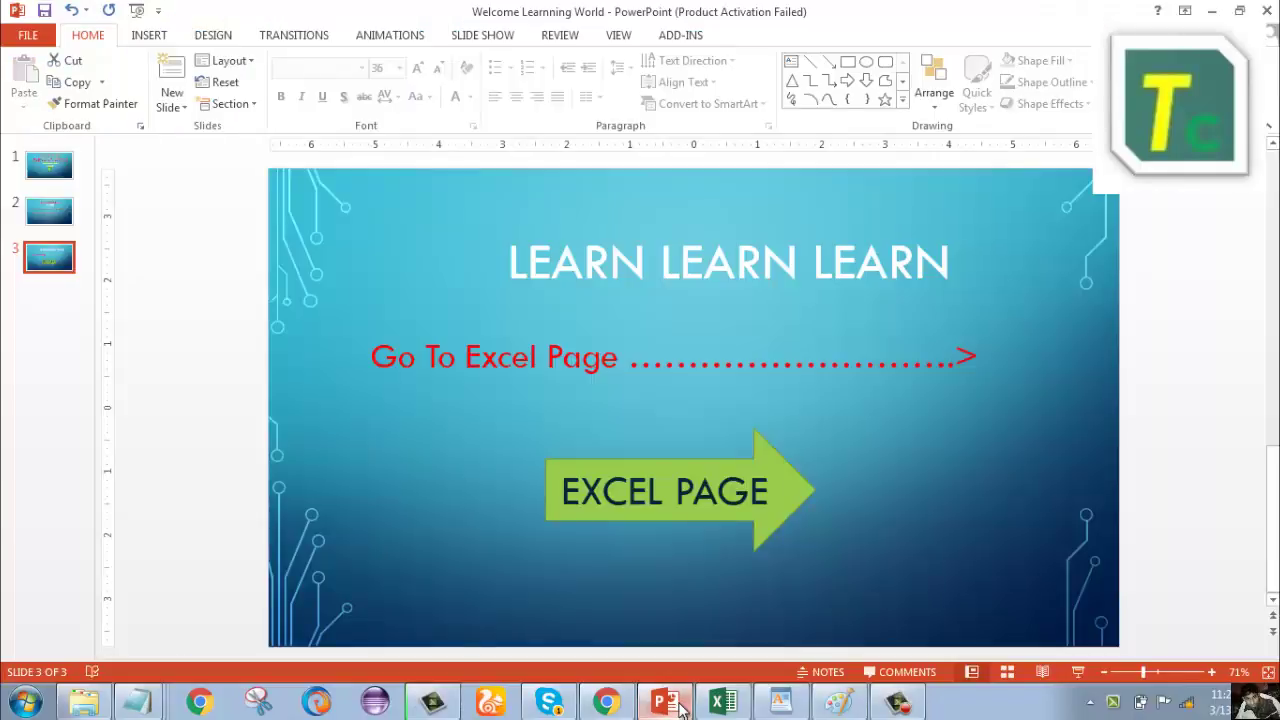
pyautogui.click(50, 165)
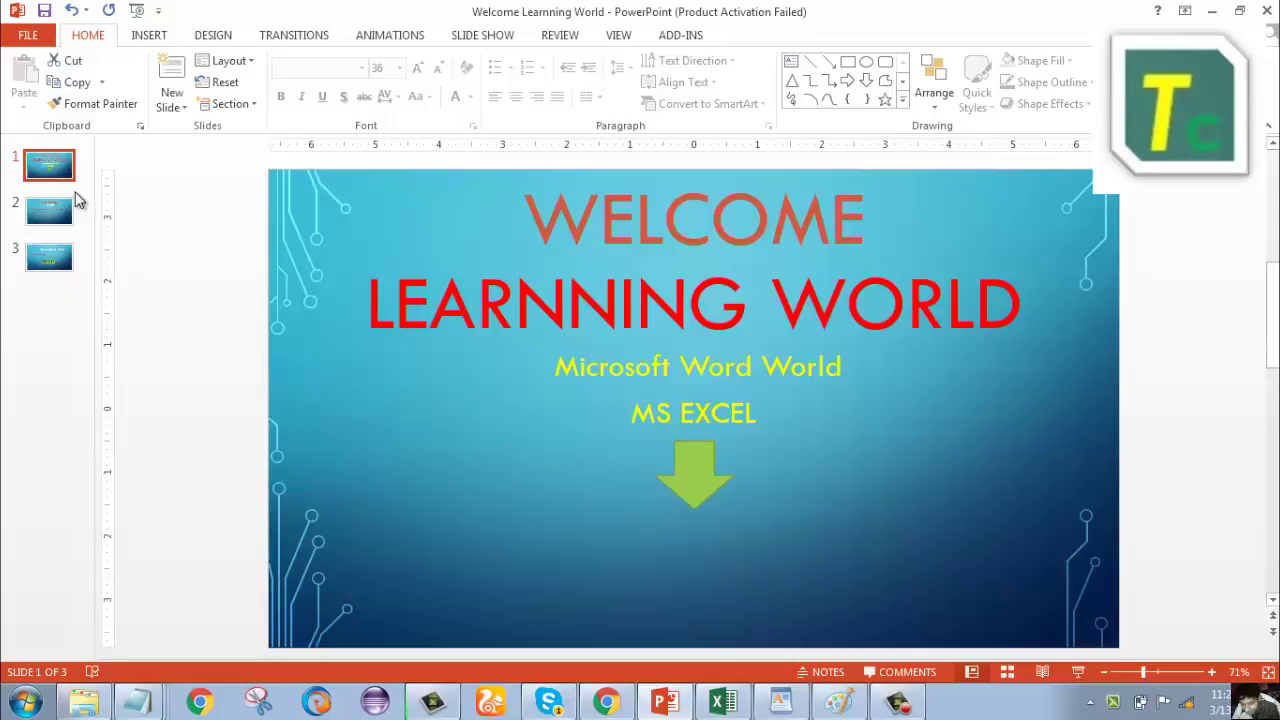
pyautogui.click(78, 200)
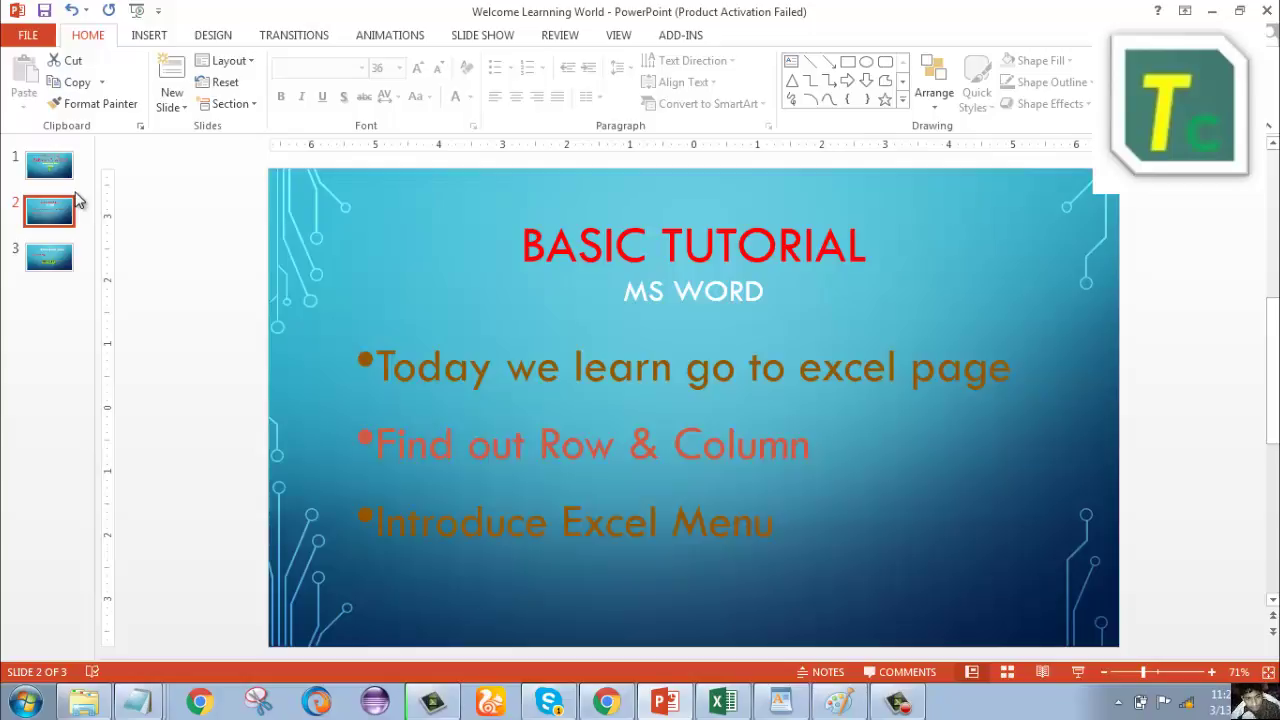
pyautogui.press('Down')
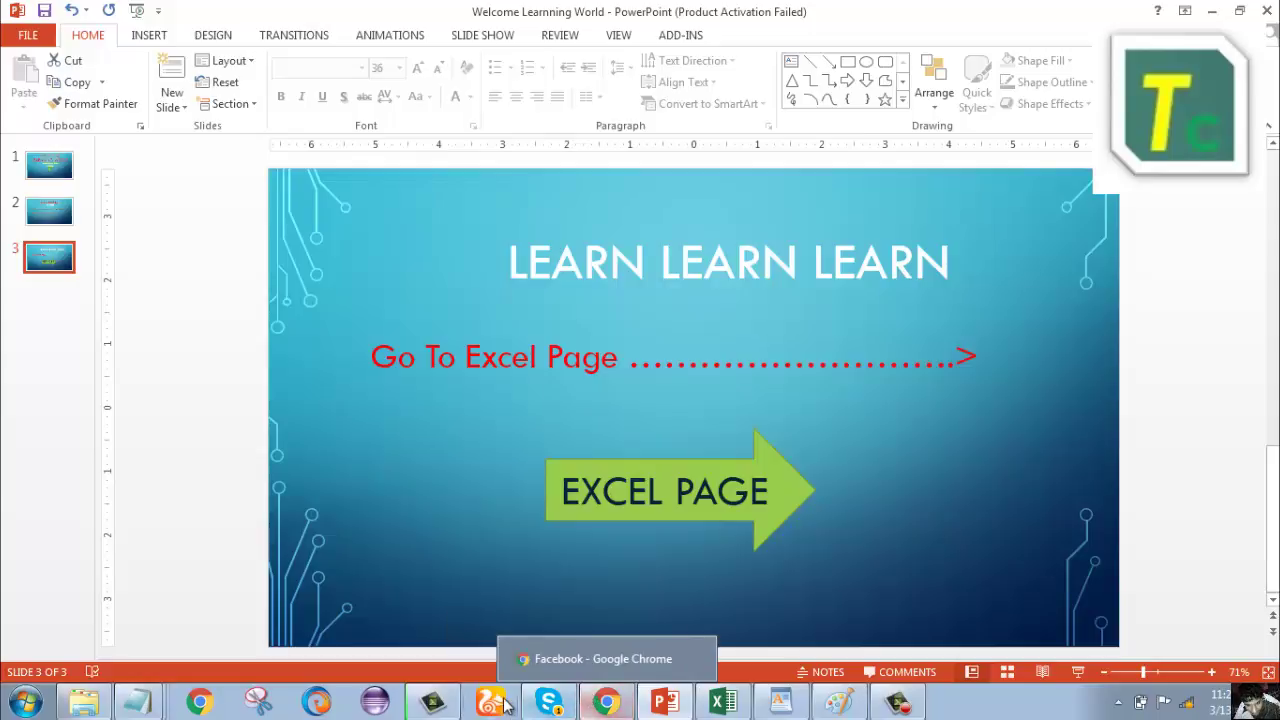
pyautogui.moveTo(743, 704)
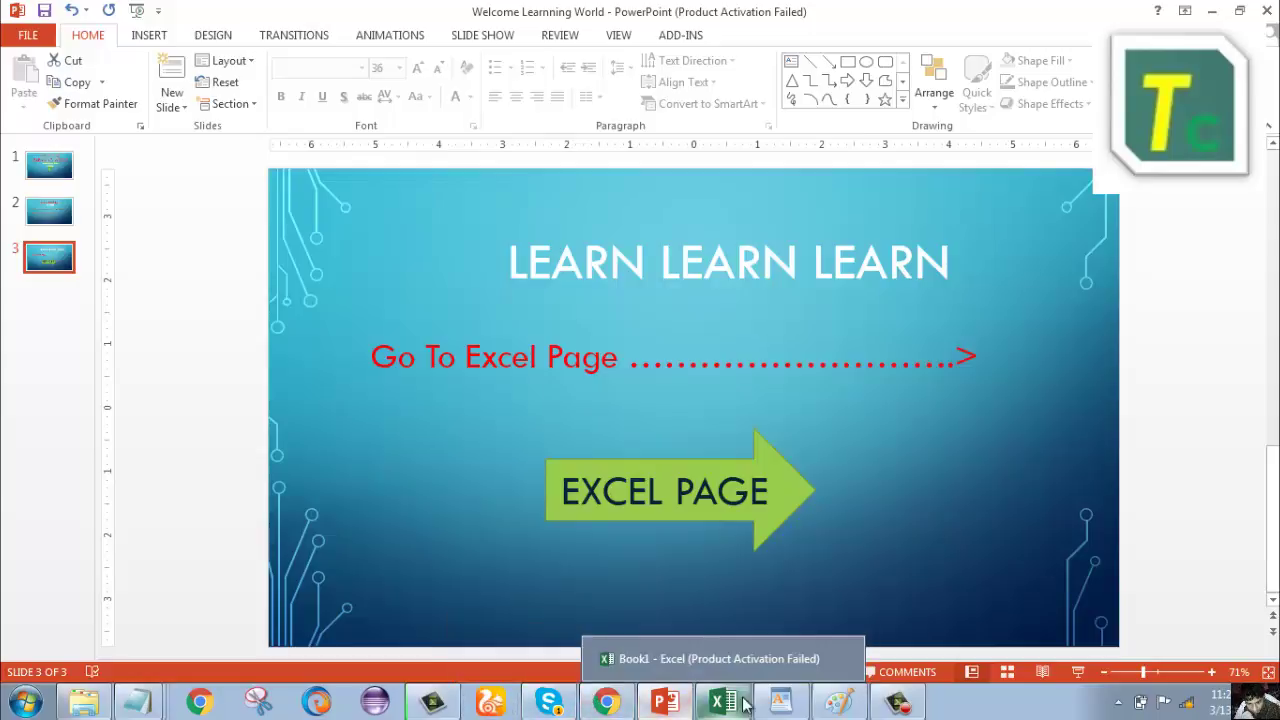
# Step: Switch to the blank Book1 workbook and enter 12 in A1 and 10 in B1
pyautogui.click(737, 705)
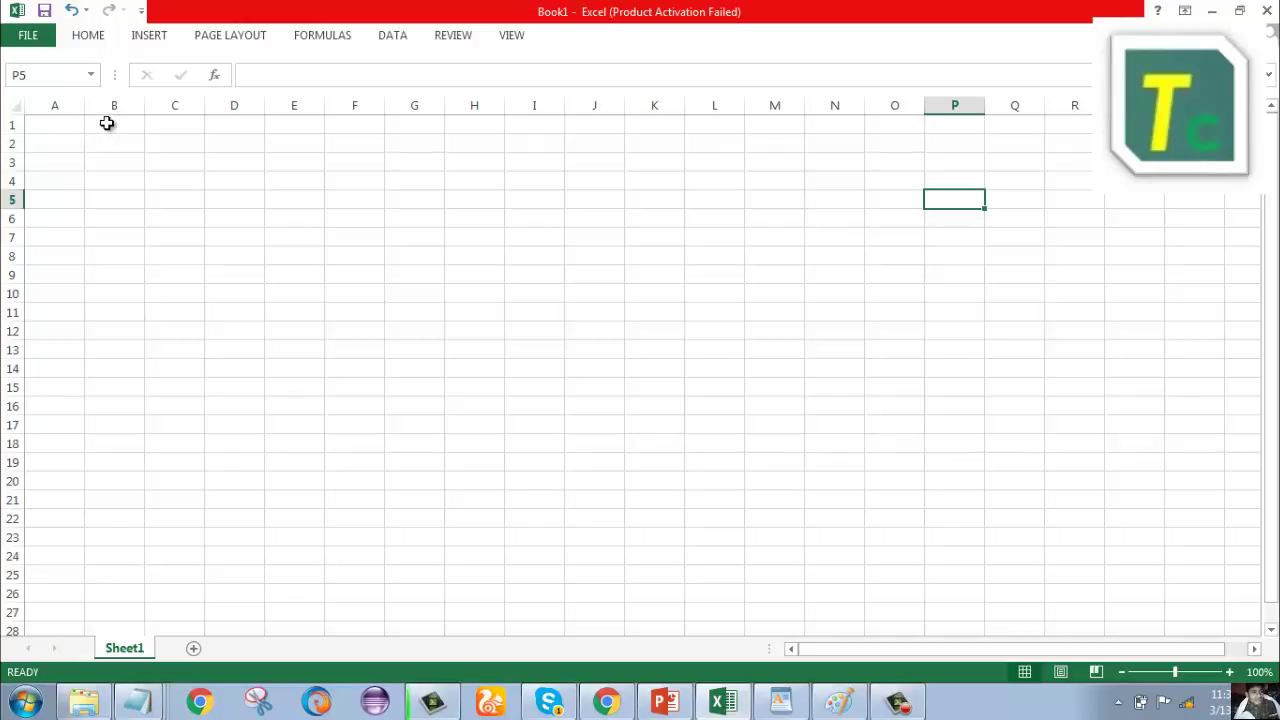
pyautogui.click(59, 131)
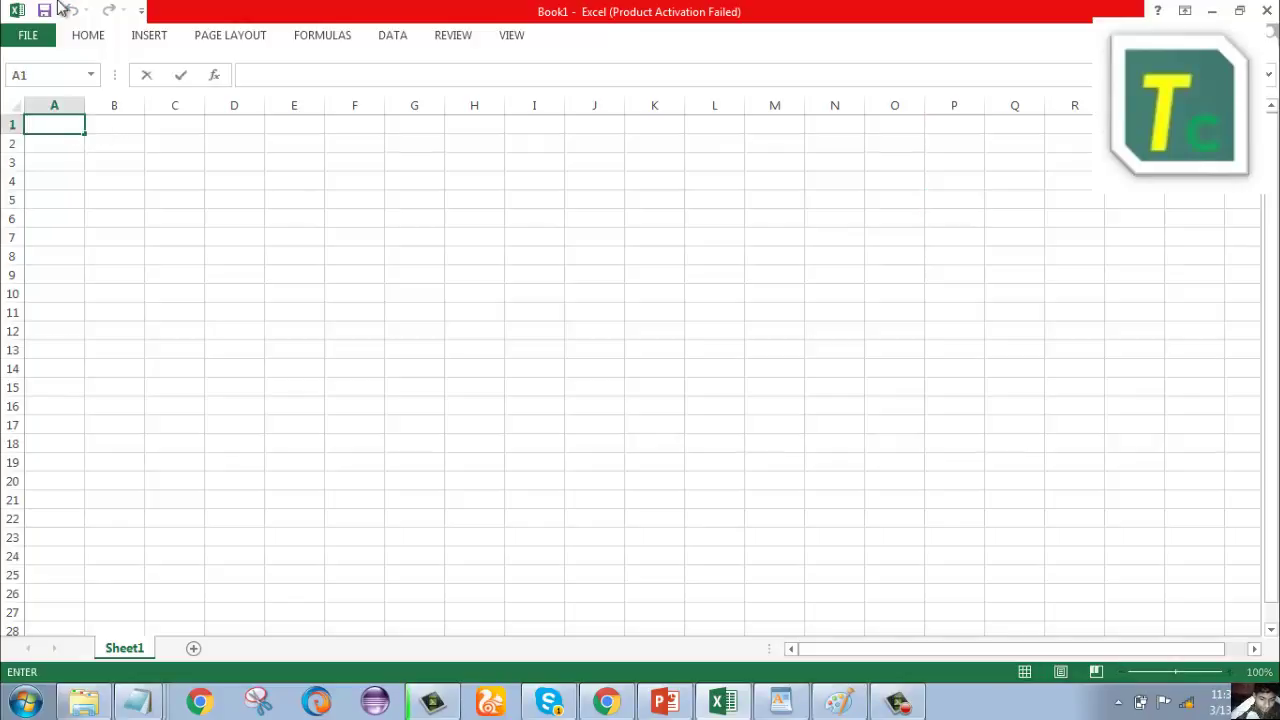
pyautogui.write('12')
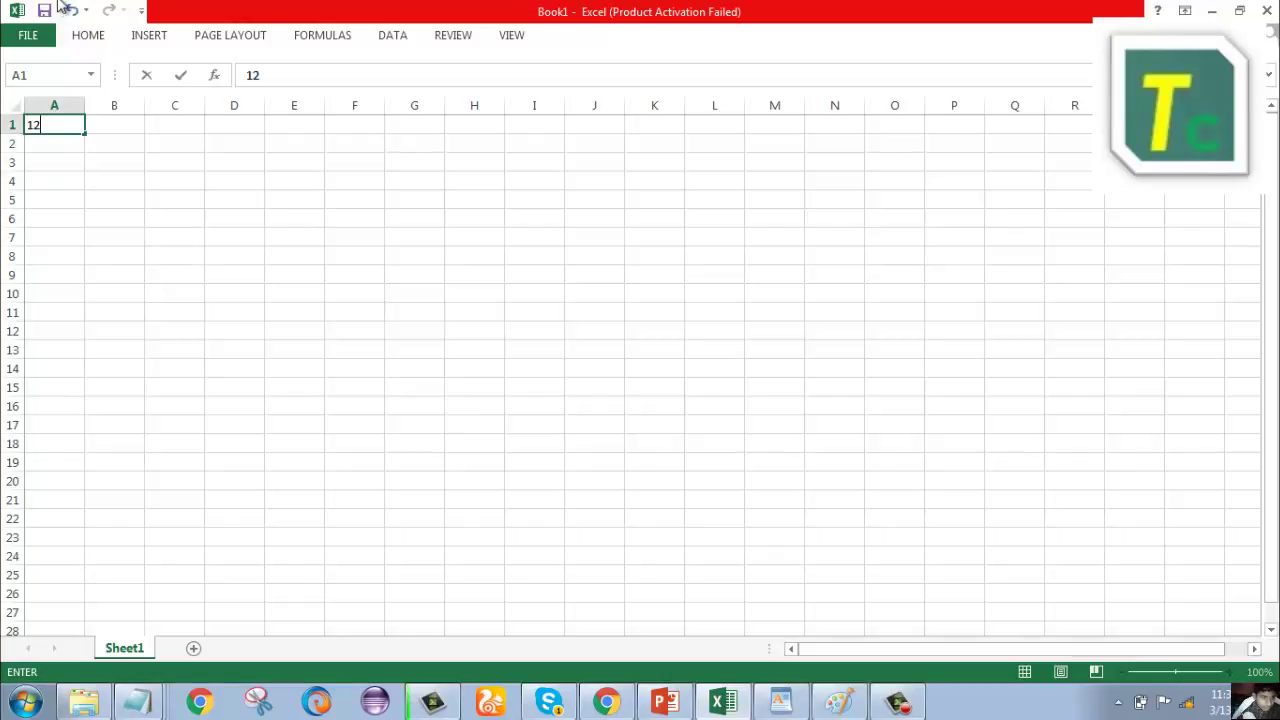
pyautogui.click(121, 134)
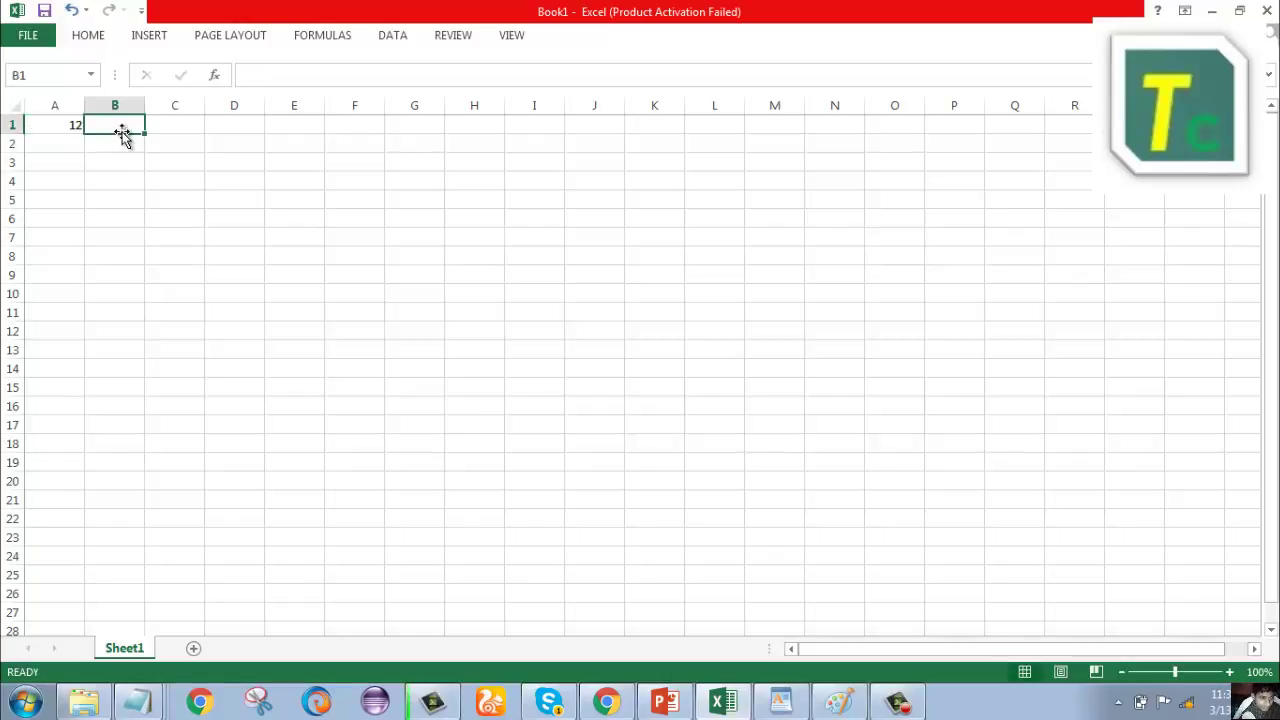
pyautogui.write('10')
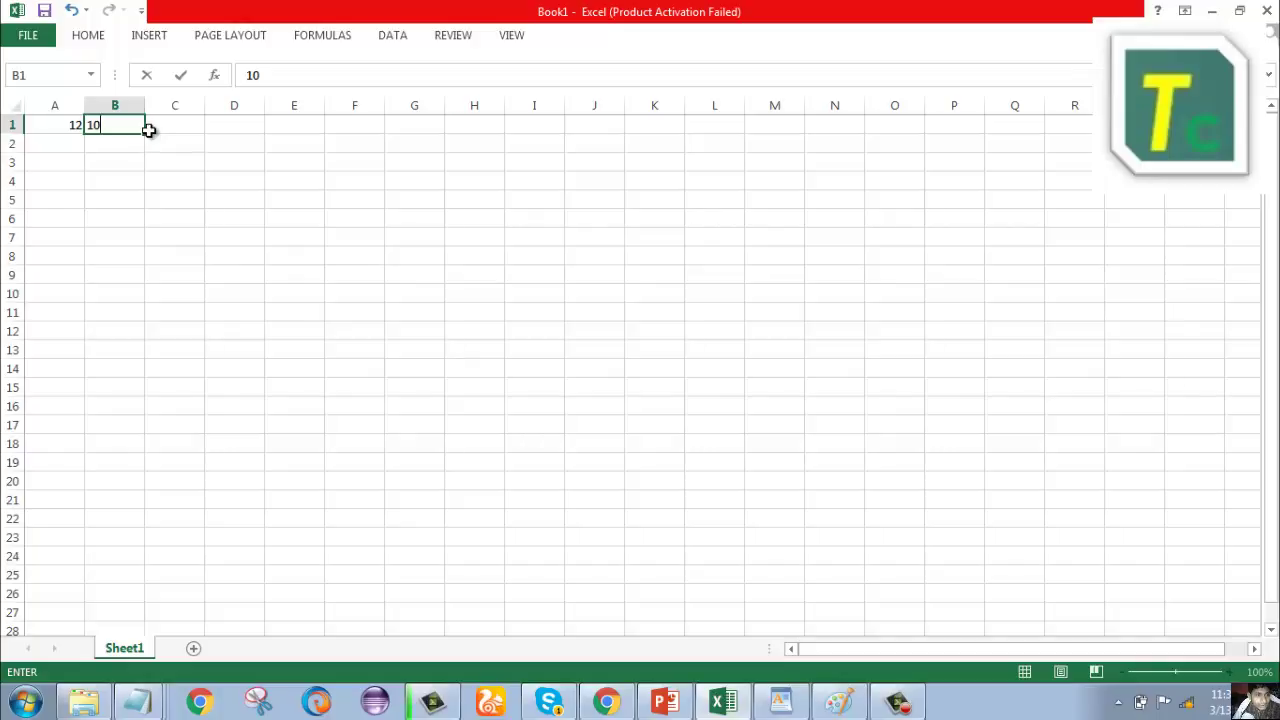
pyautogui.click(183, 124)
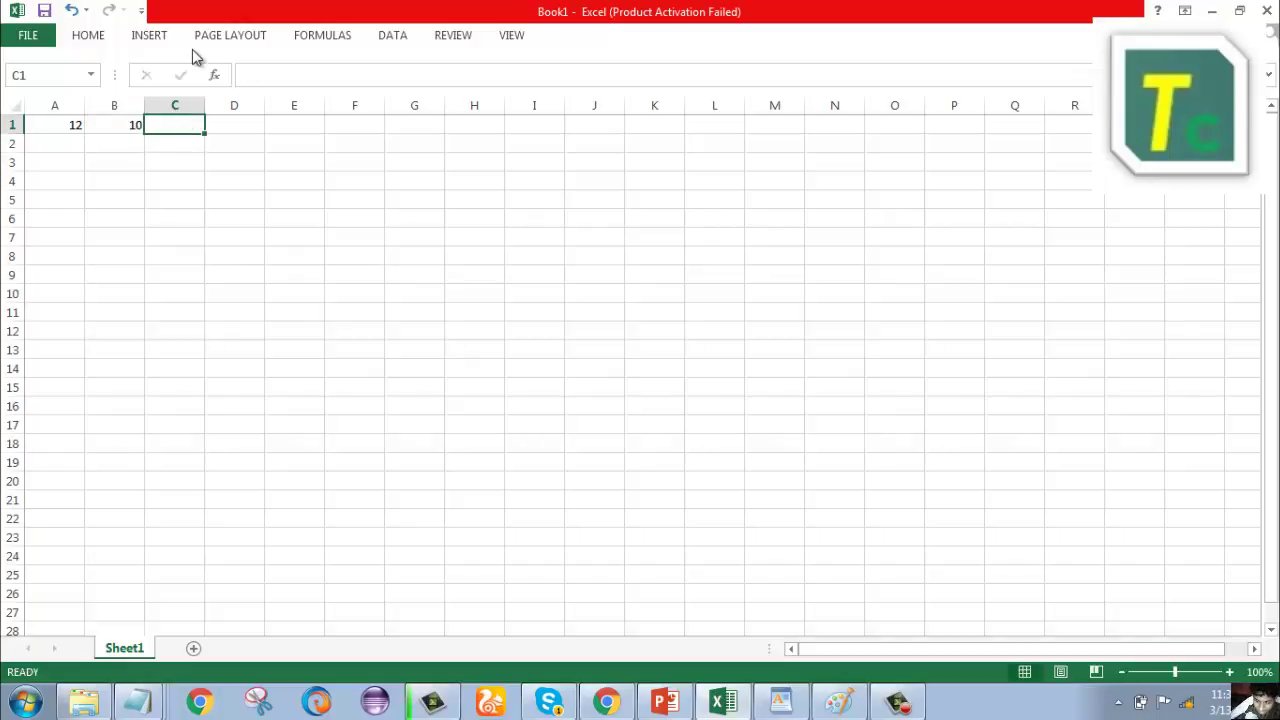
# Step: Enter the formula =sum(a1:b1) in C1 so it shows 22
pyautogui.write('=')
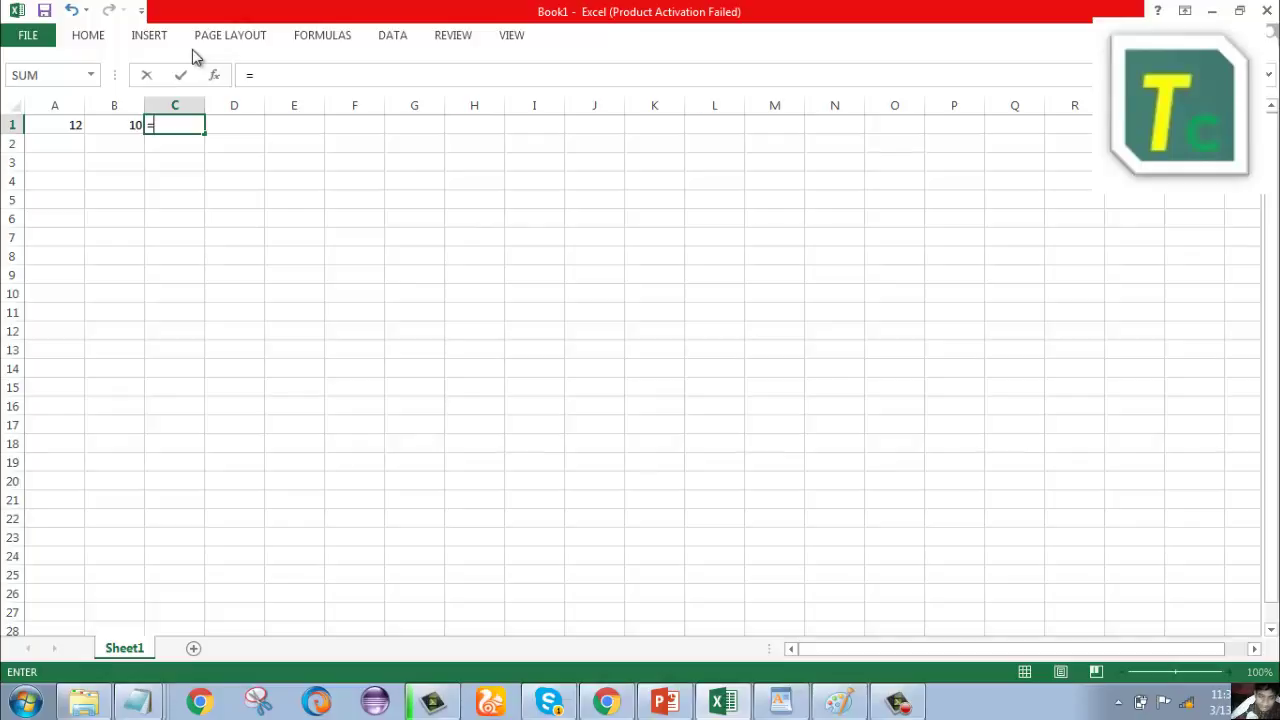
pyautogui.write('(')
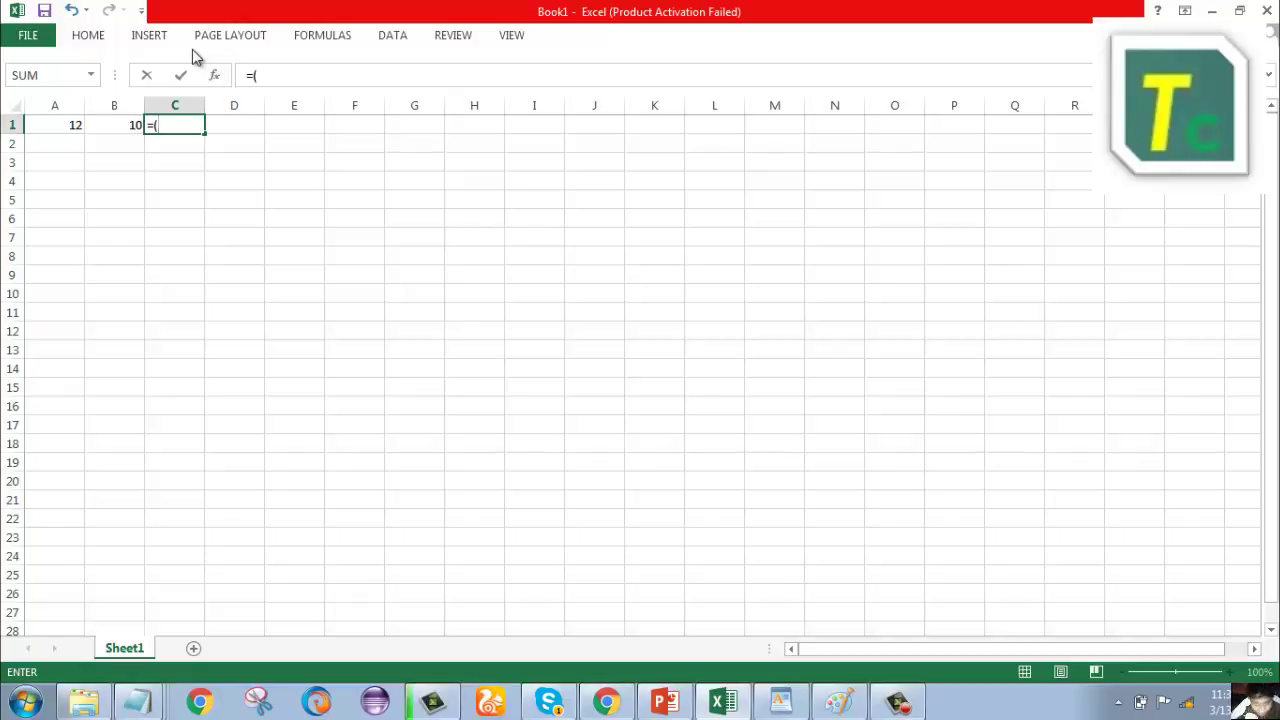
pyautogui.press('BackSpace')
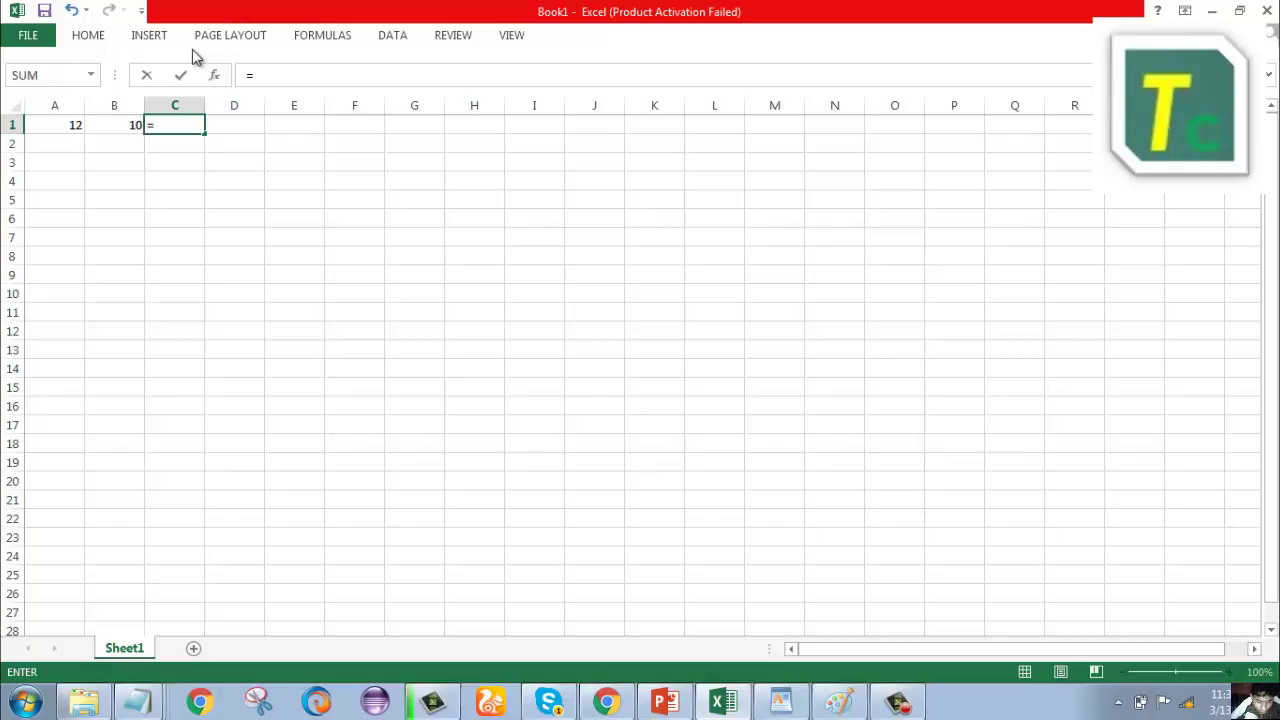
pyautogui.write('sum')
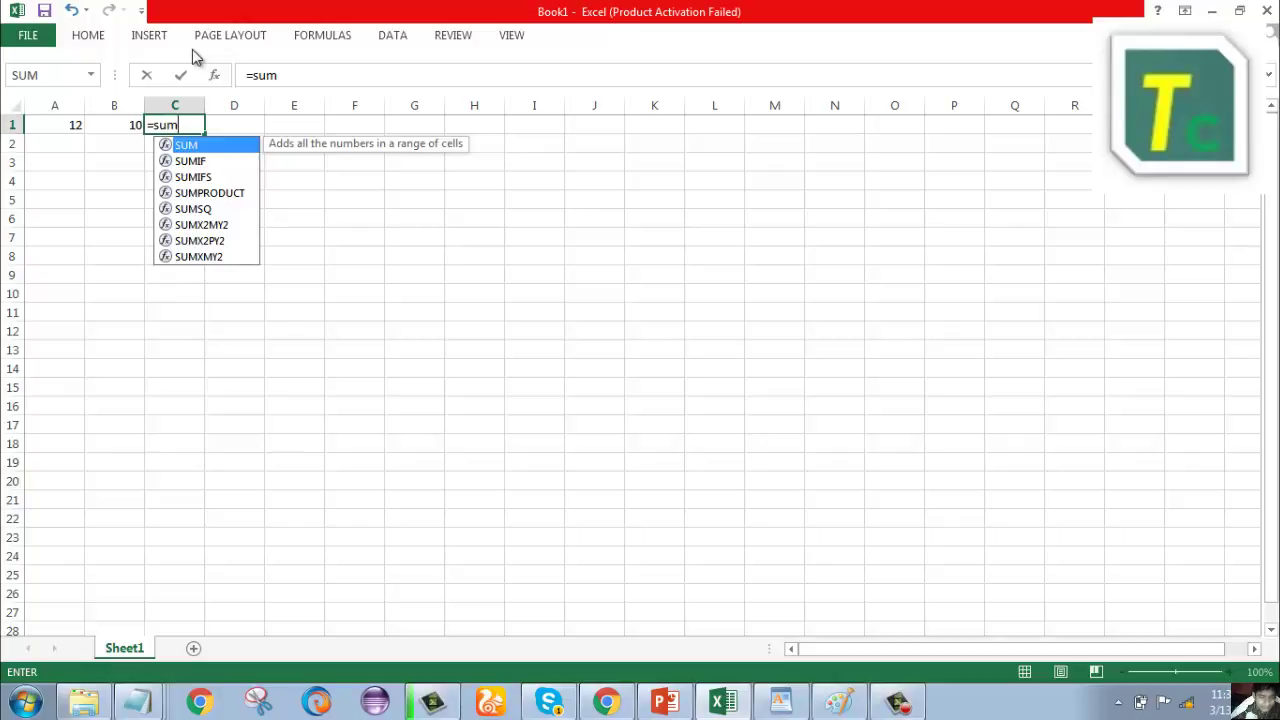
pyautogui.write('(')
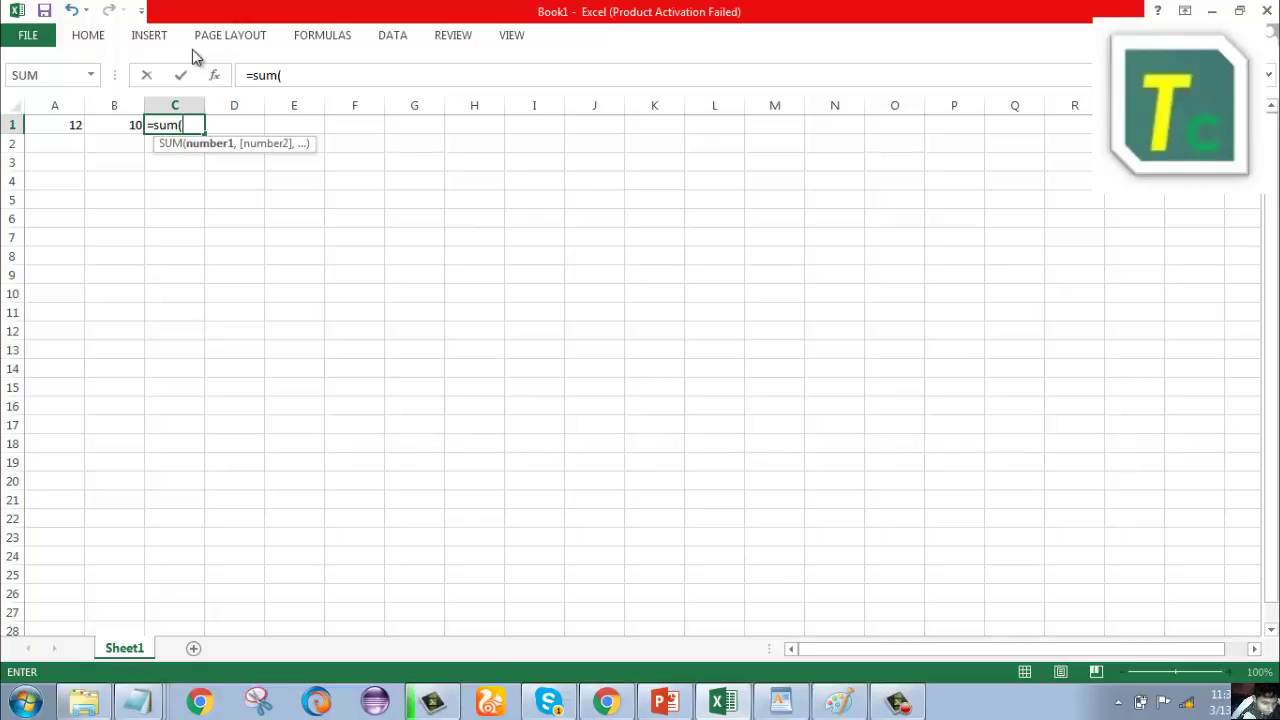
pyautogui.write('a')
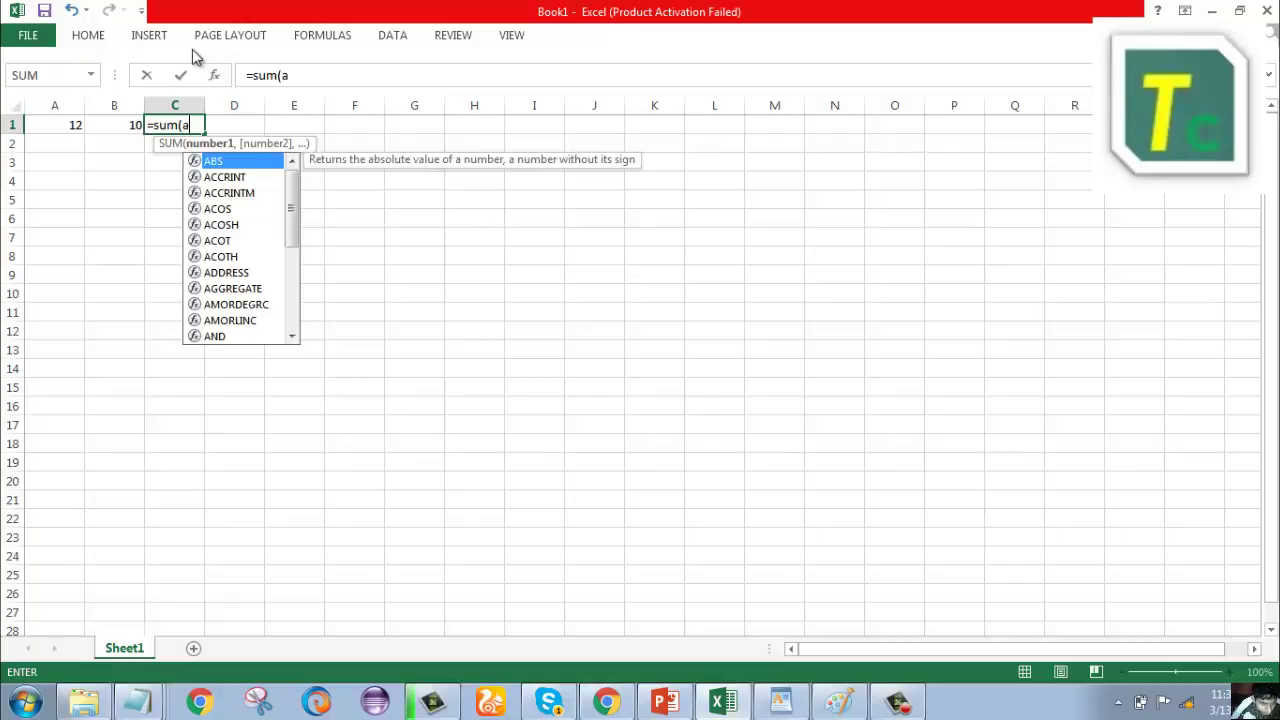
pyautogui.write('1')
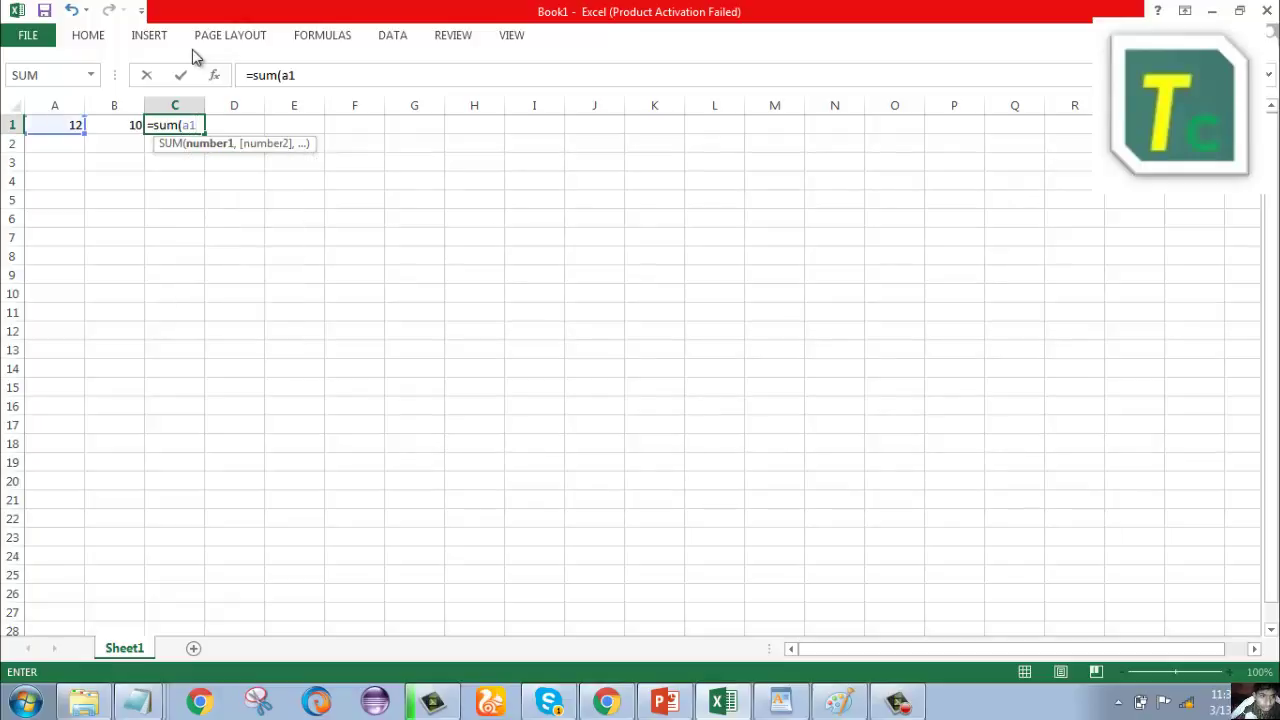
pyautogui.write(':')
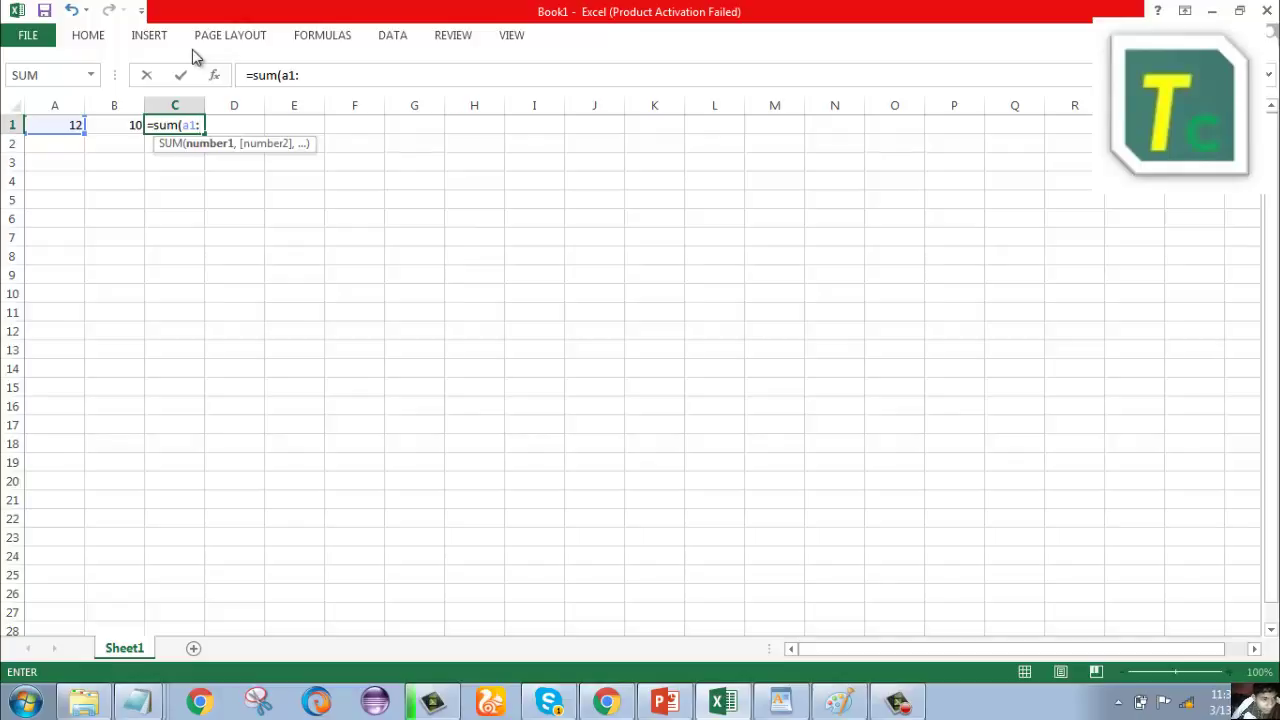
pyautogui.write('b')
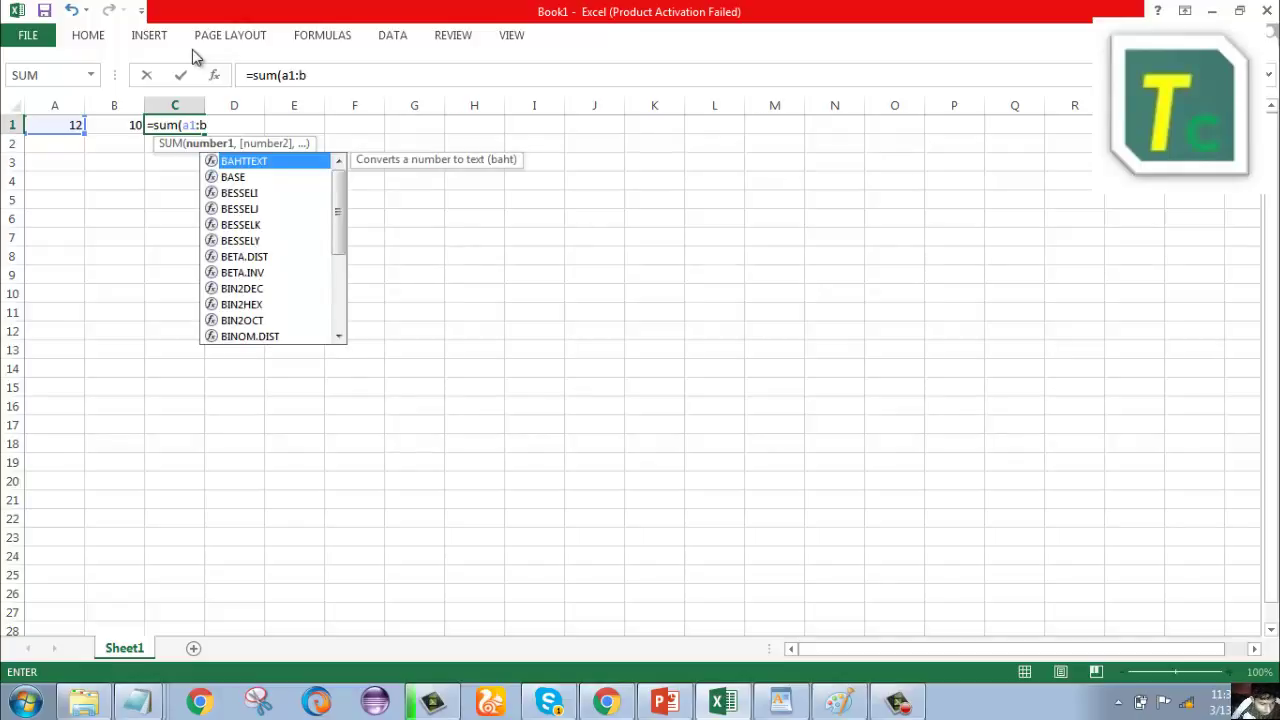
pyautogui.write('1')
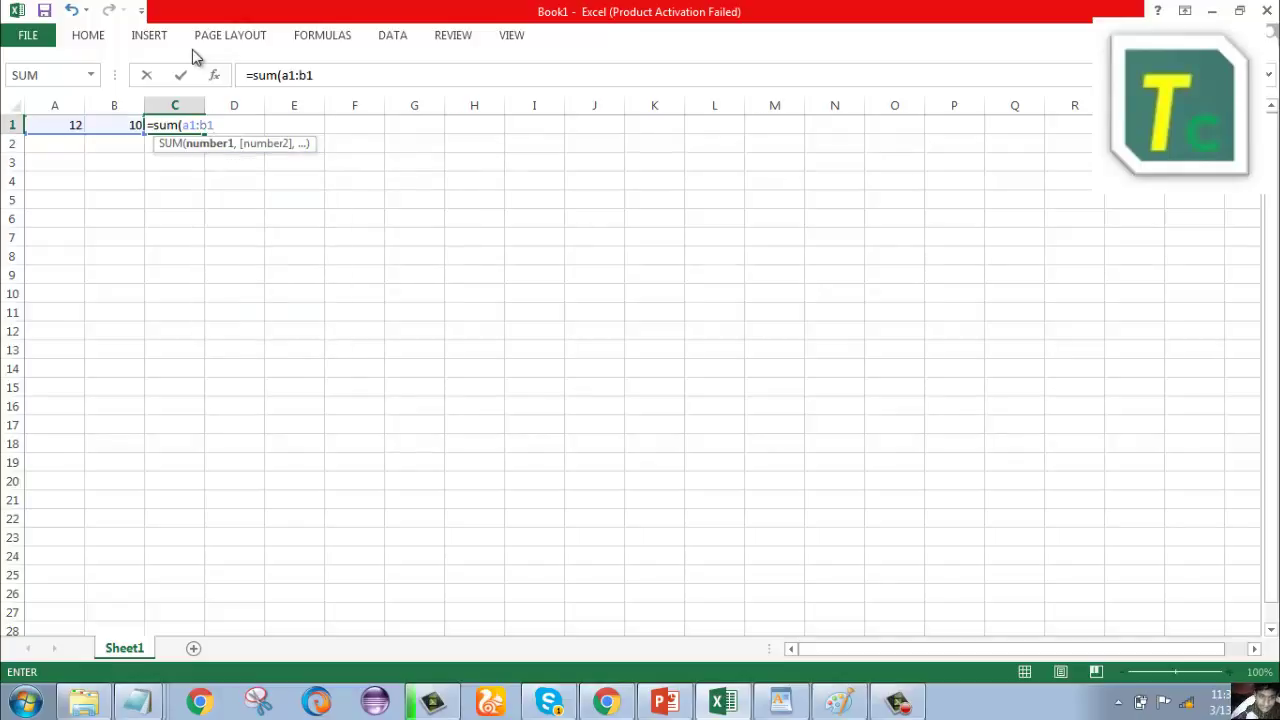
pyautogui.write(')')
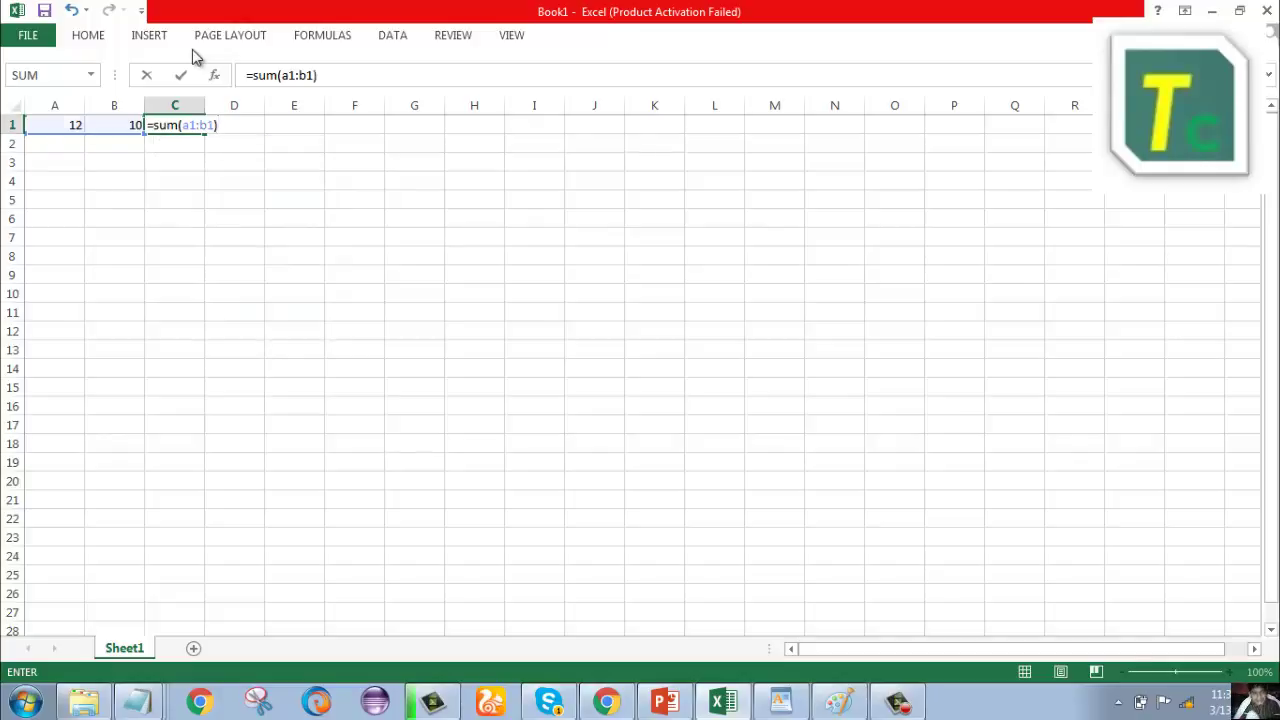
pyautogui.press('Return')
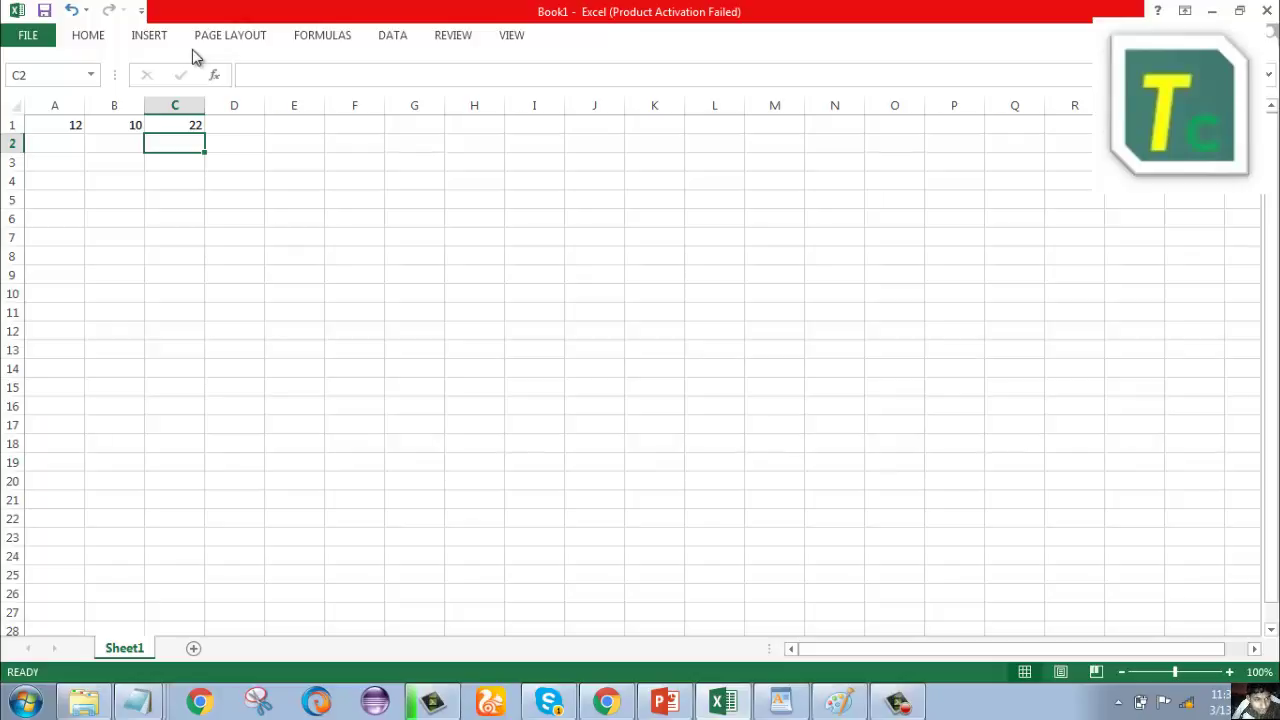
pyautogui.doubleClick(179, 128)
pyautogui.doubleClick(179, 128)
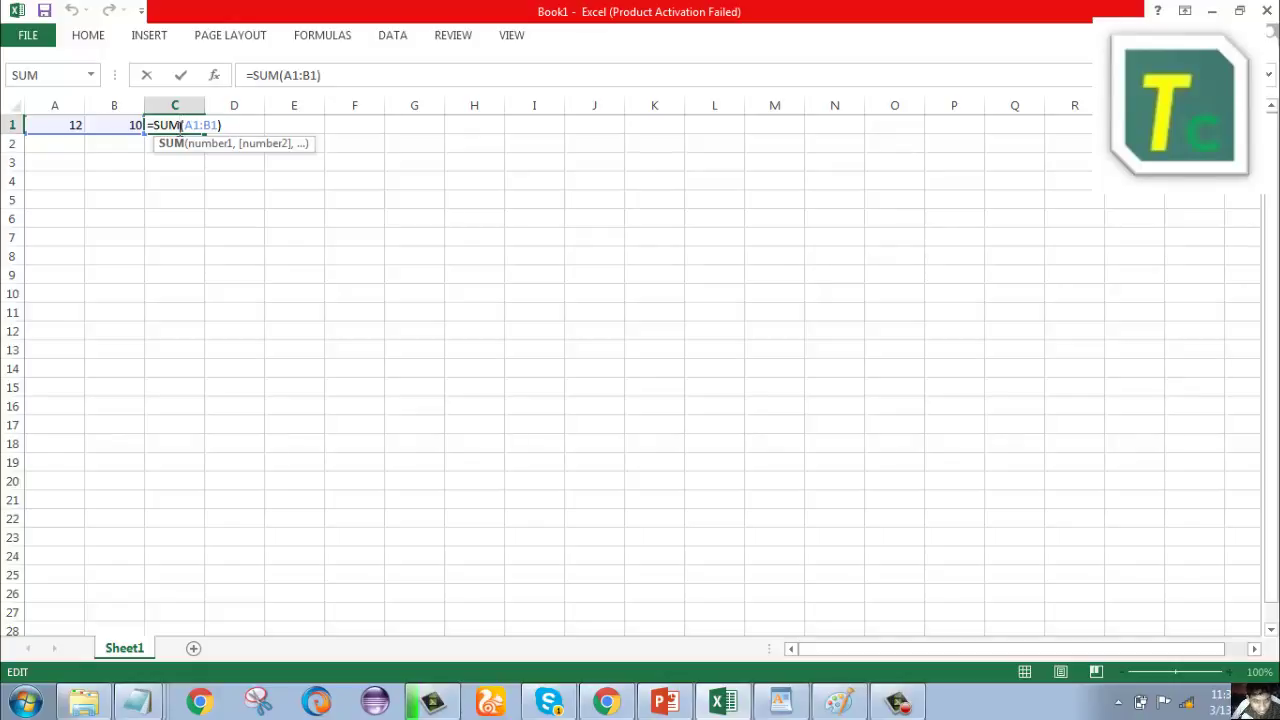
pyautogui.press('Return')
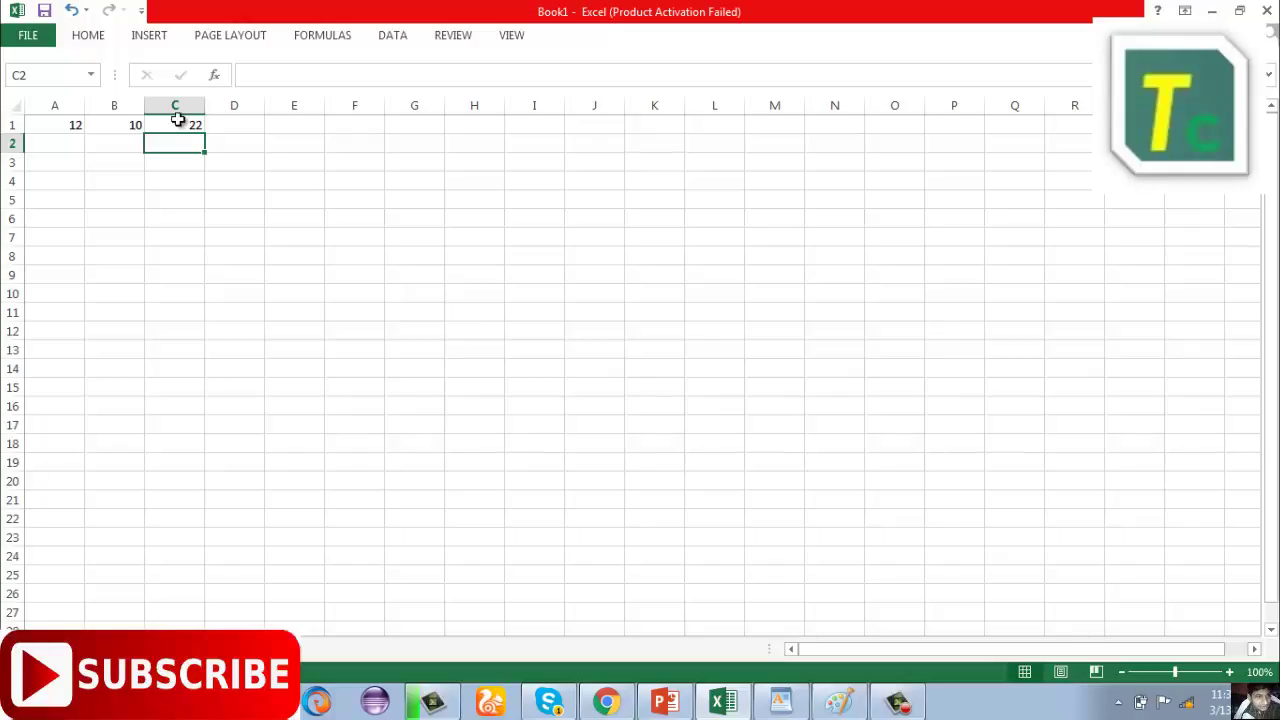
# Step: Edit cell A1 from 12 to 10
pyautogui.click(62, 127)
pyautogui.doubleClick(62, 126)
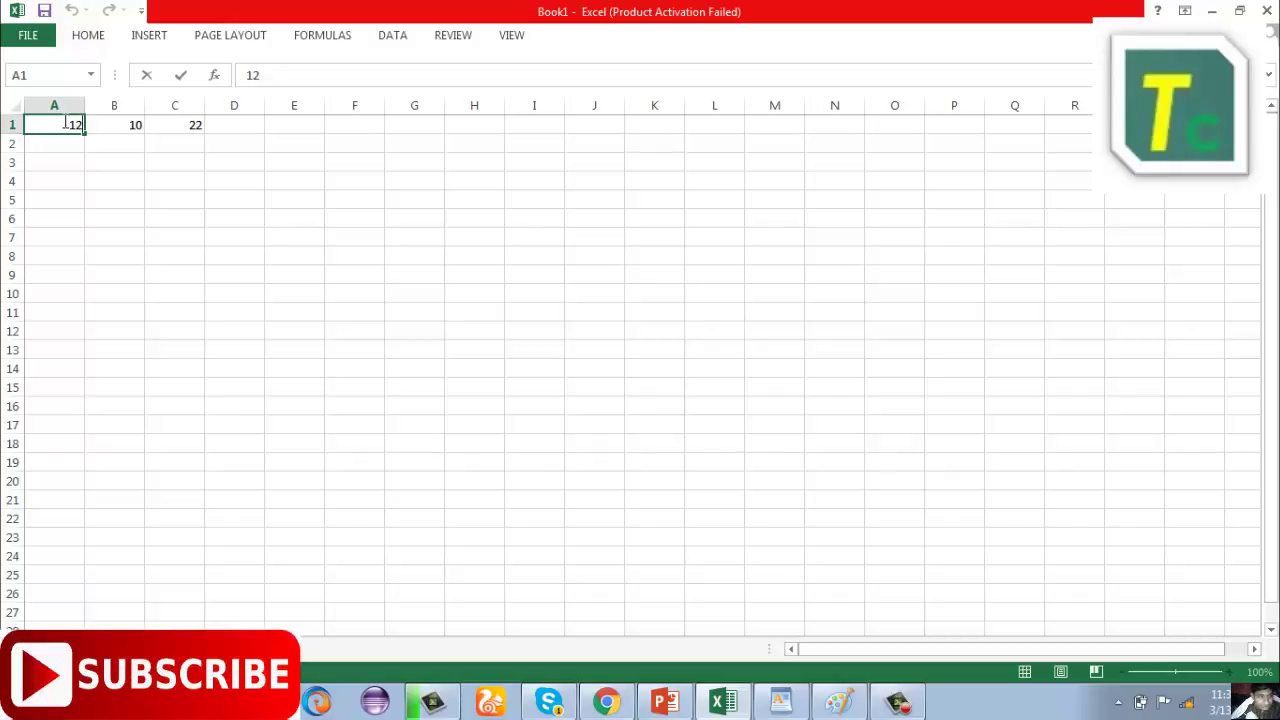
pyautogui.press('BackSpace')
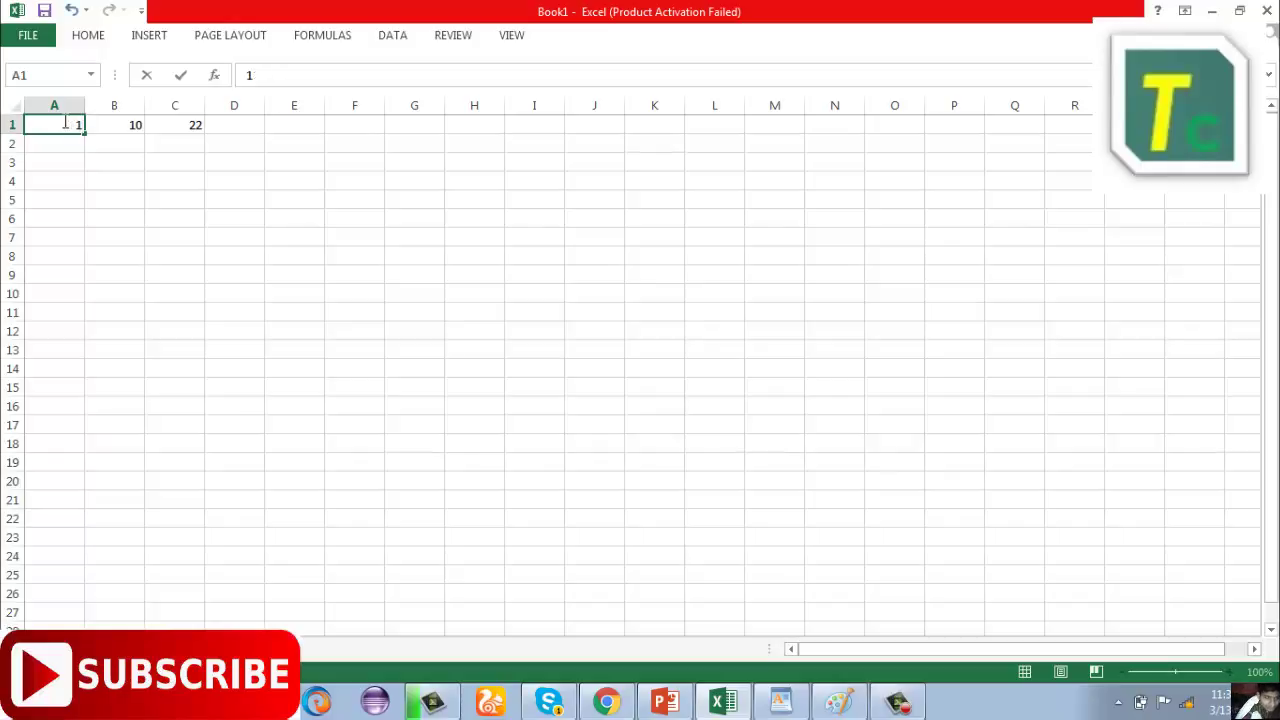
pyautogui.write('0')
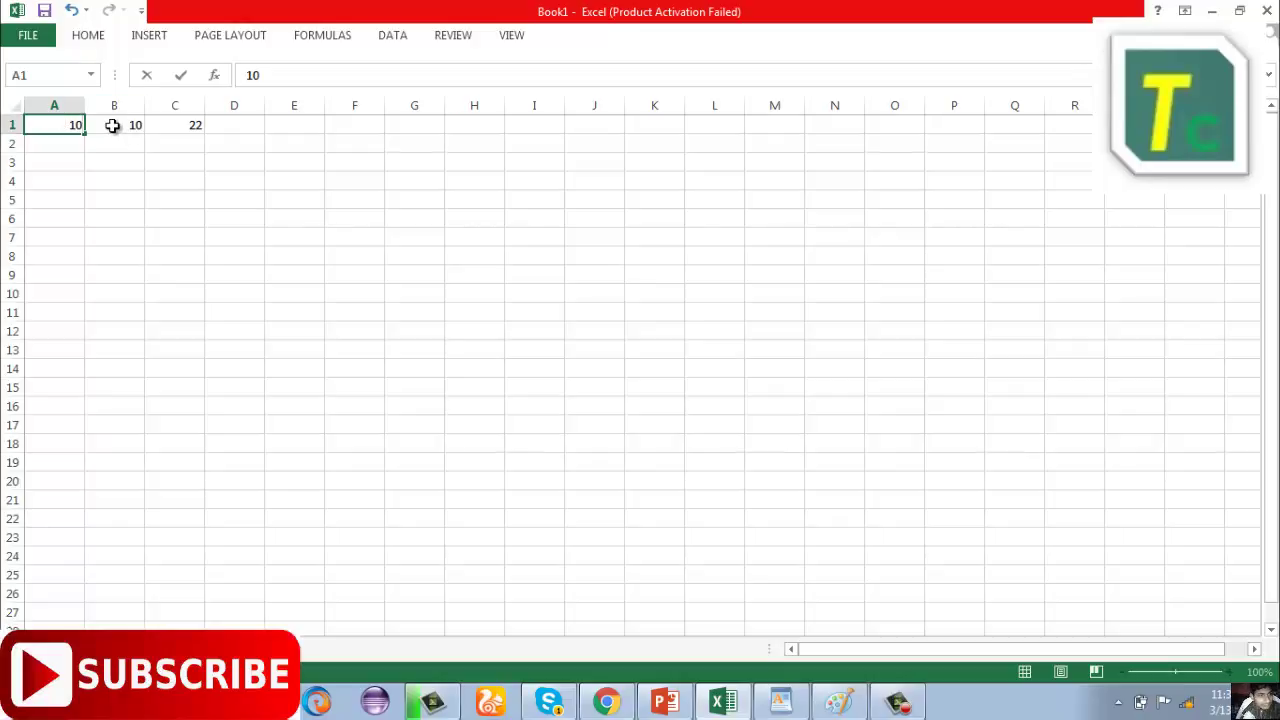
pyautogui.click(113, 125)
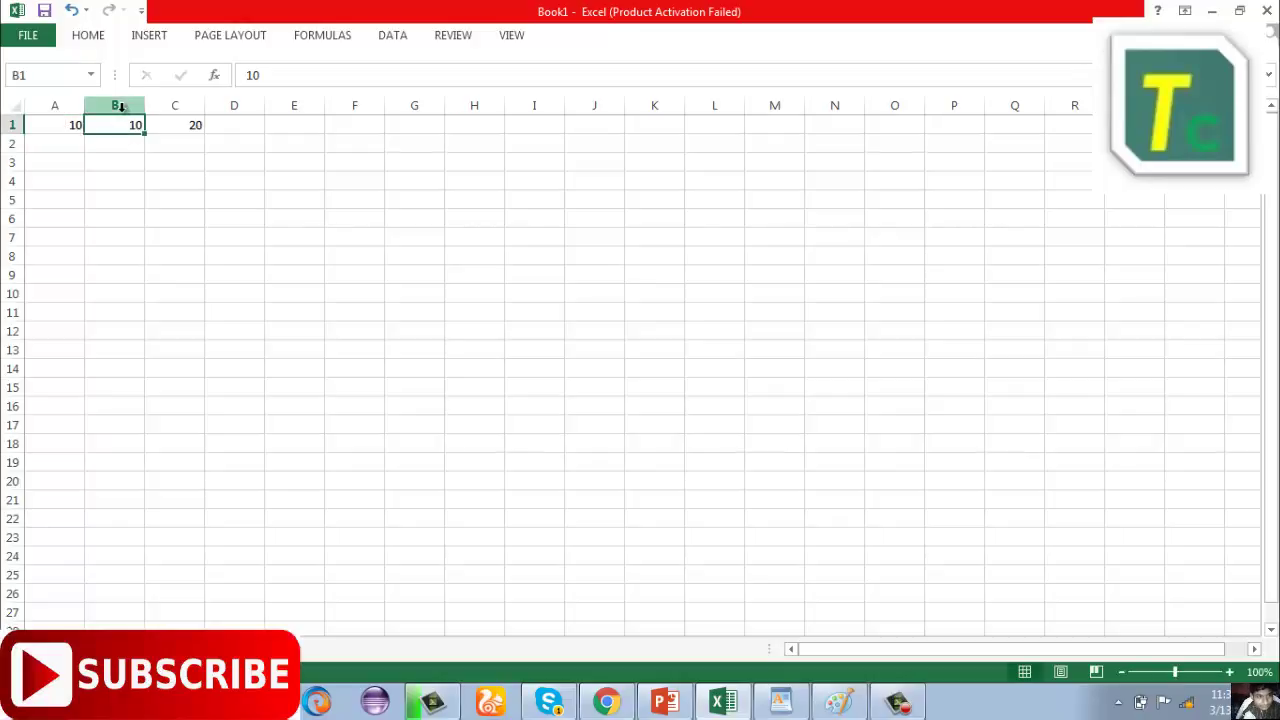
# Step: Replace B1's 10 with 5 so C1 recalculates to 15
pyautogui.doubleClick(134, 125)
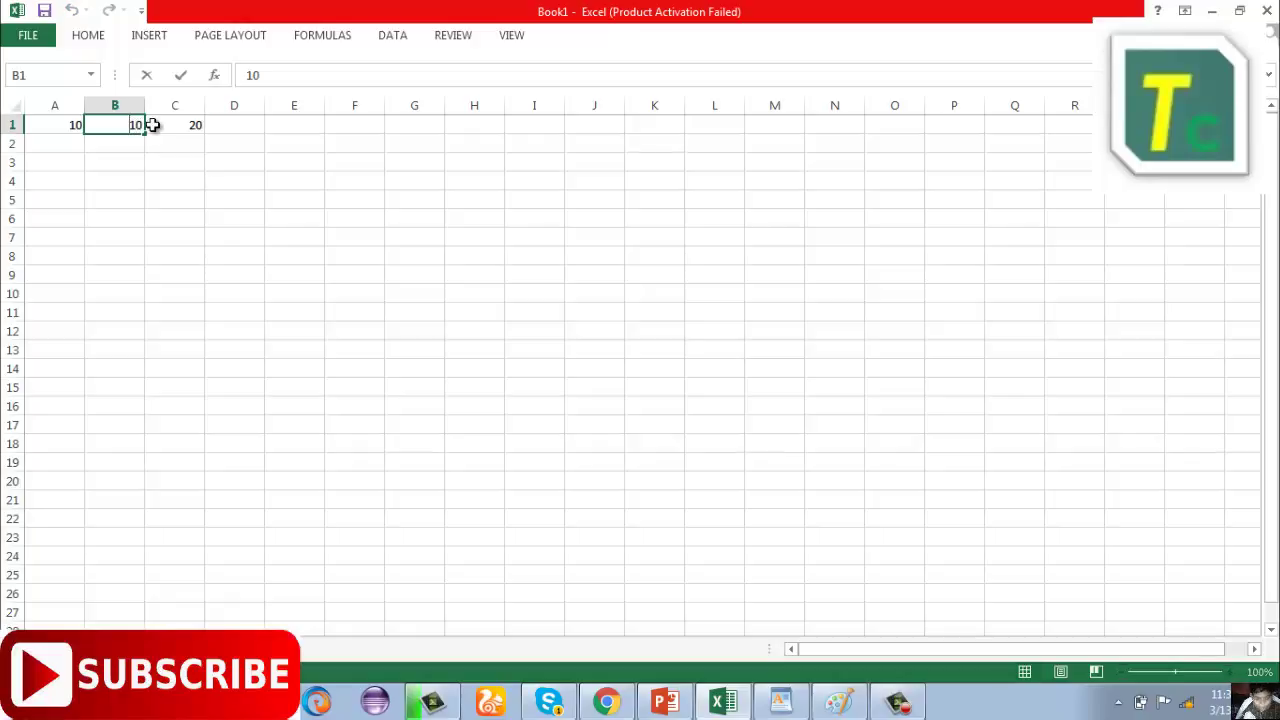
pyautogui.press('BackSpace')
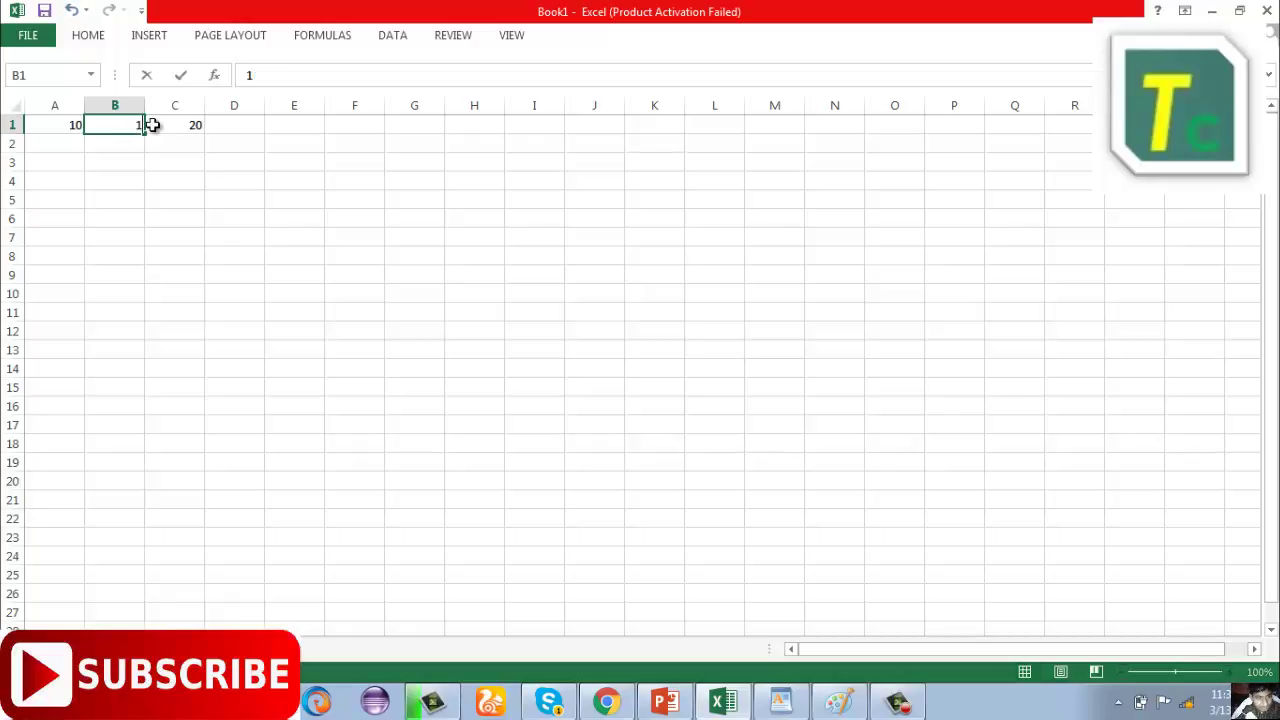
pyautogui.press('BackSpace')
pyautogui.write('5')
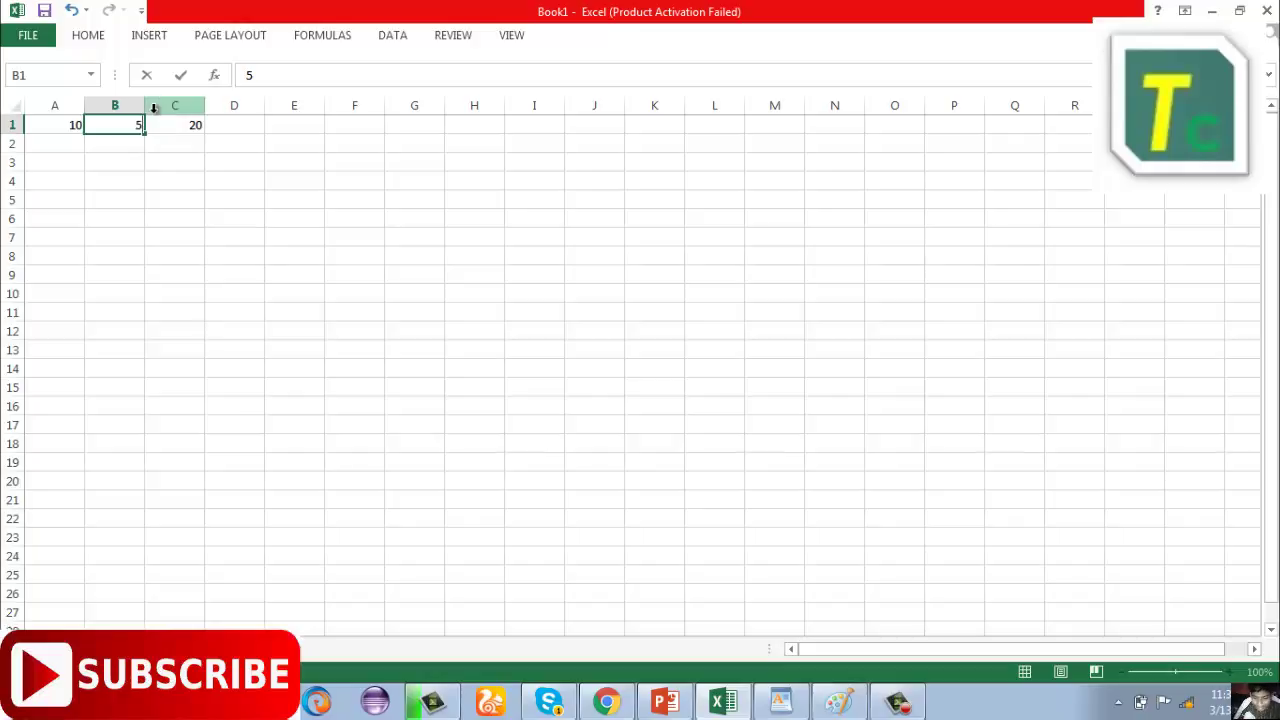
pyautogui.press('Return')
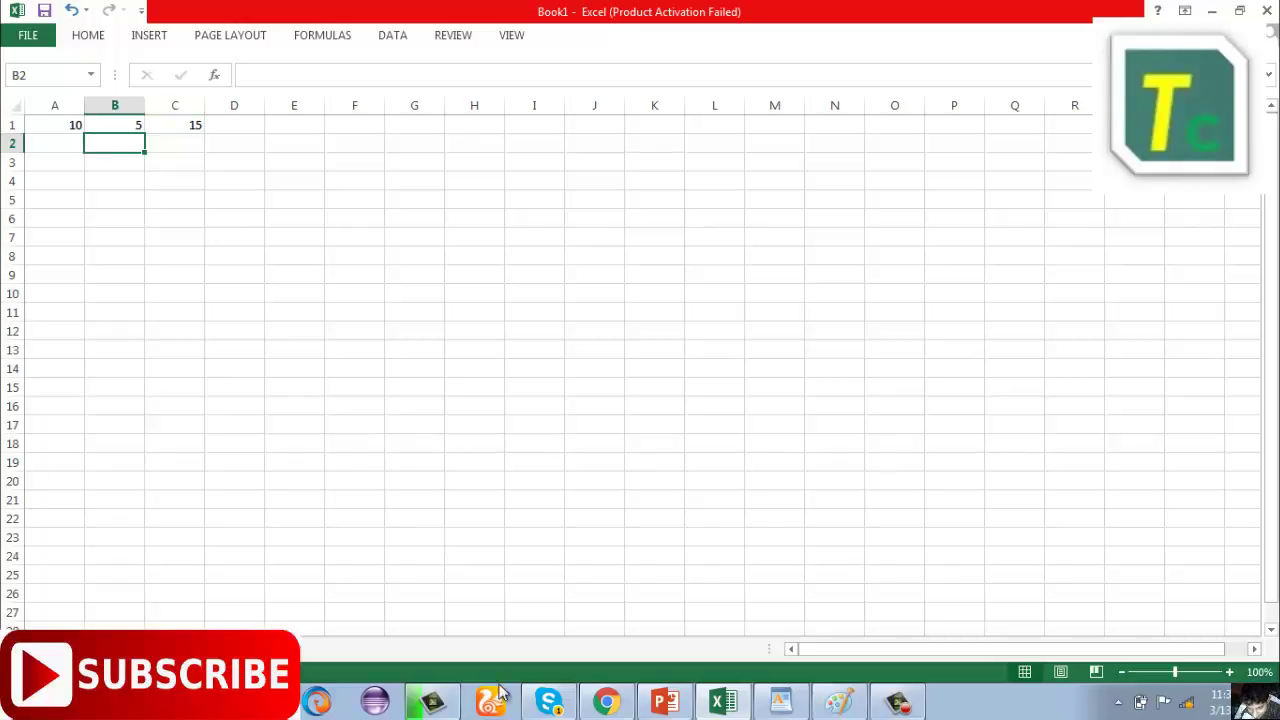
pyautogui.click(897, 702)
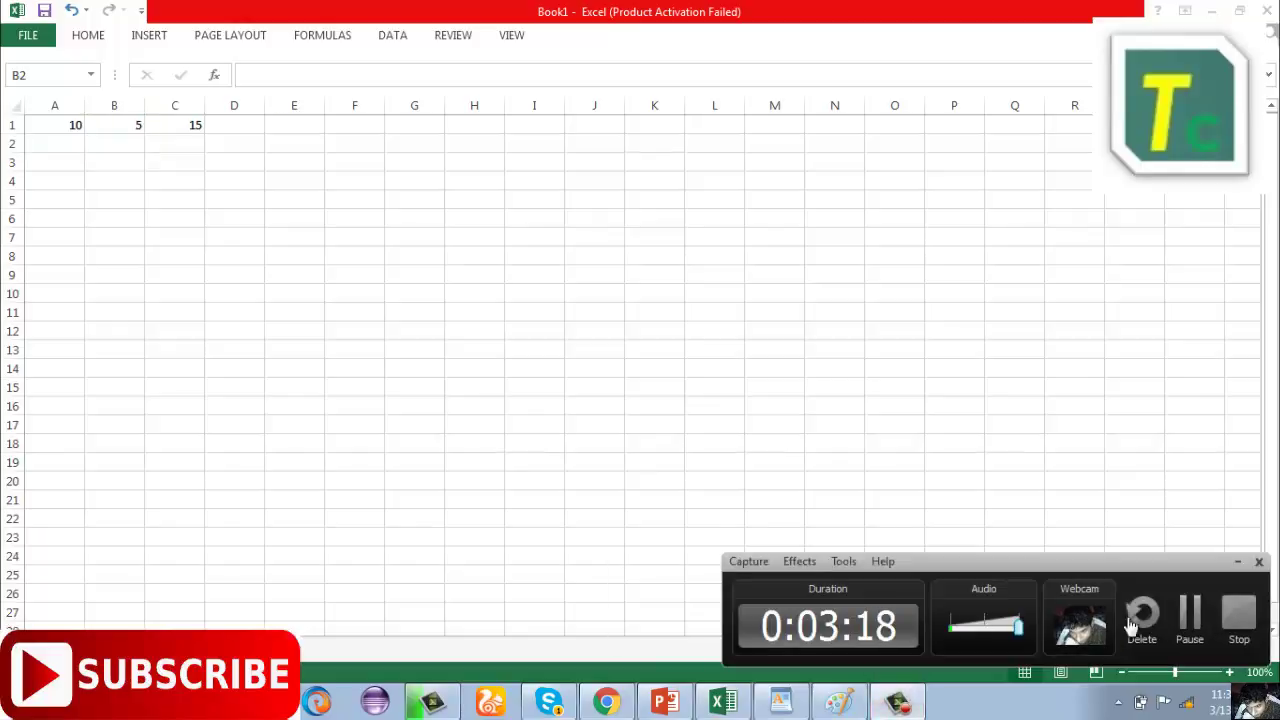